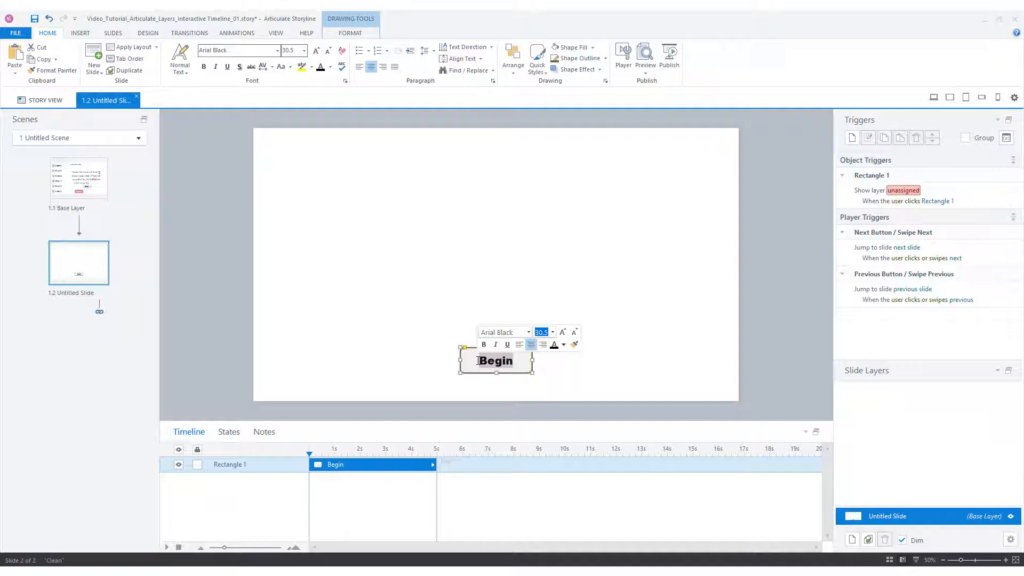
Replace the button's label on slide 1.2 with "Return"
text(Return)
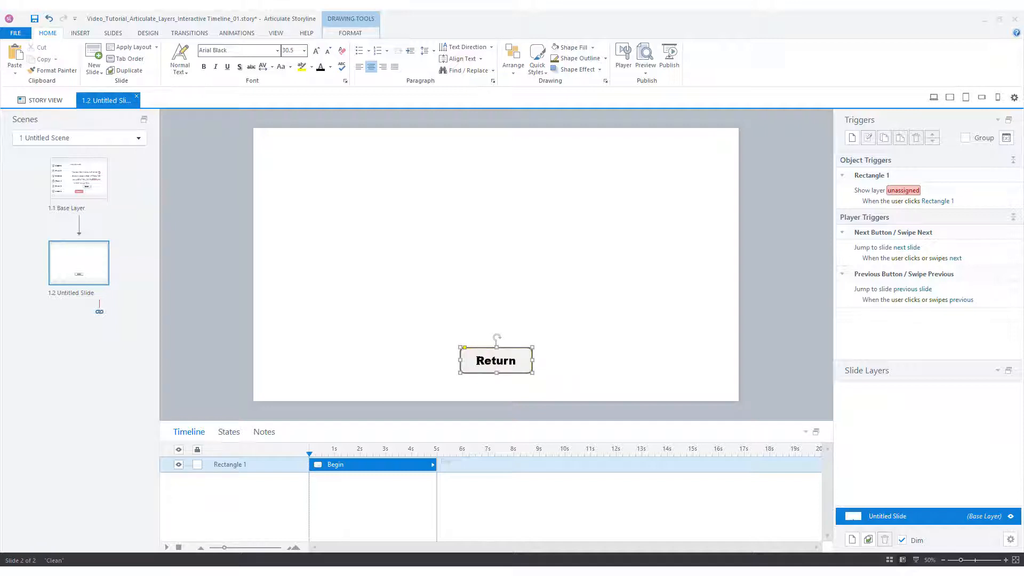
click(565, 366)
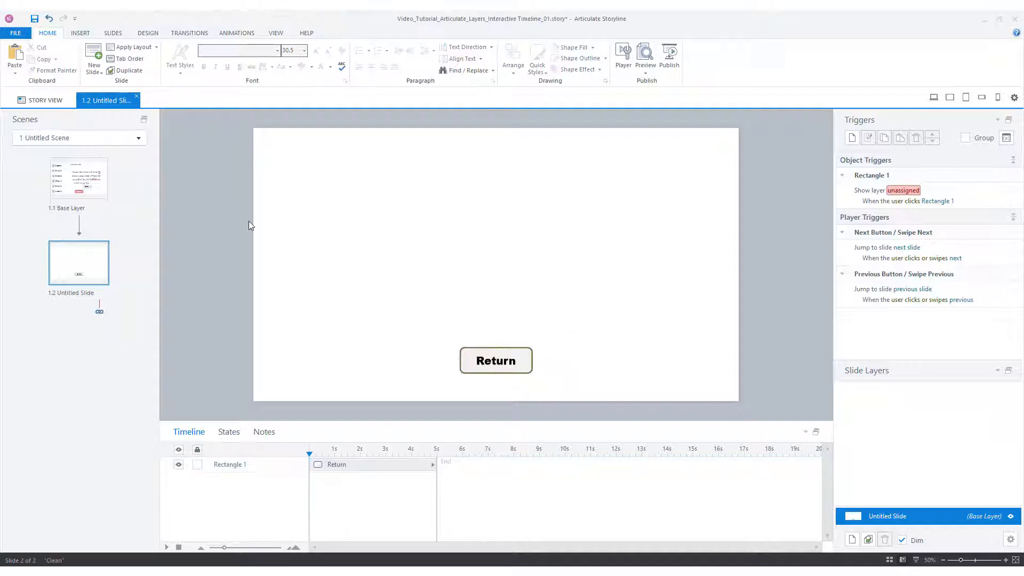
Add a text box above the Return button reading "Ready for the knowledge check?"
click(81, 32)
click(368, 59)
drag(365, 200, 641, 296)
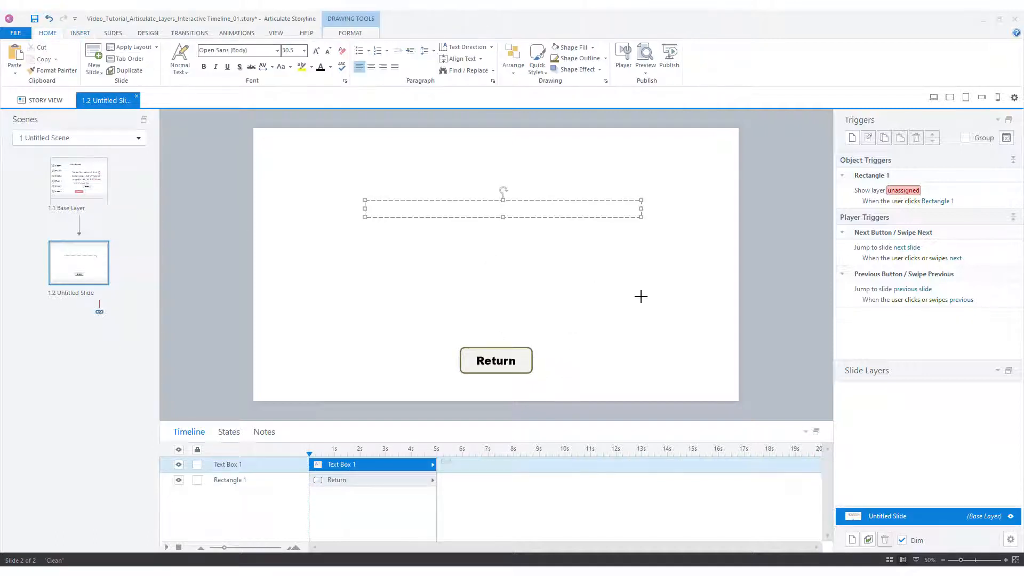
text(Ready for the knowledge check?)
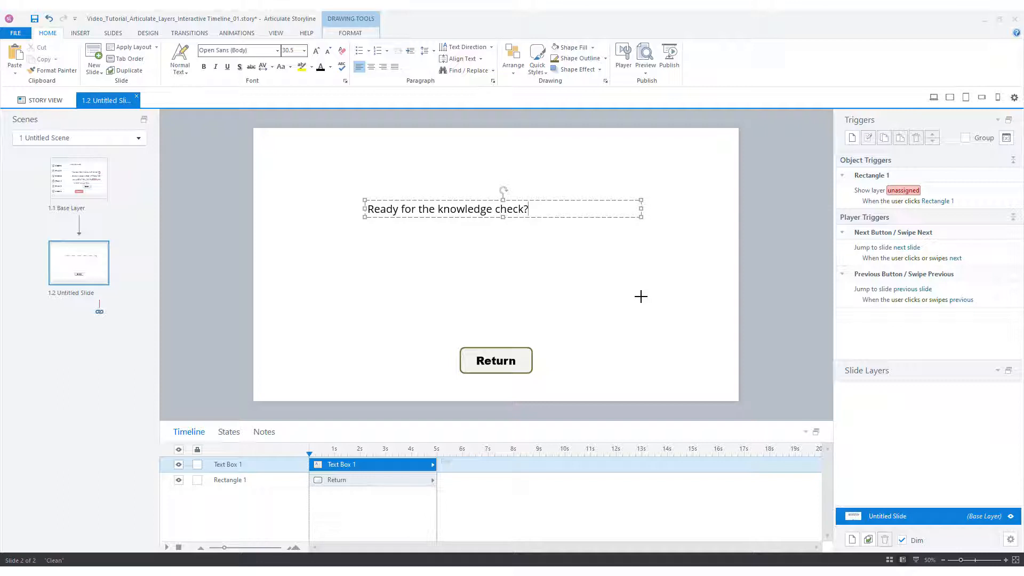
click(583, 217)
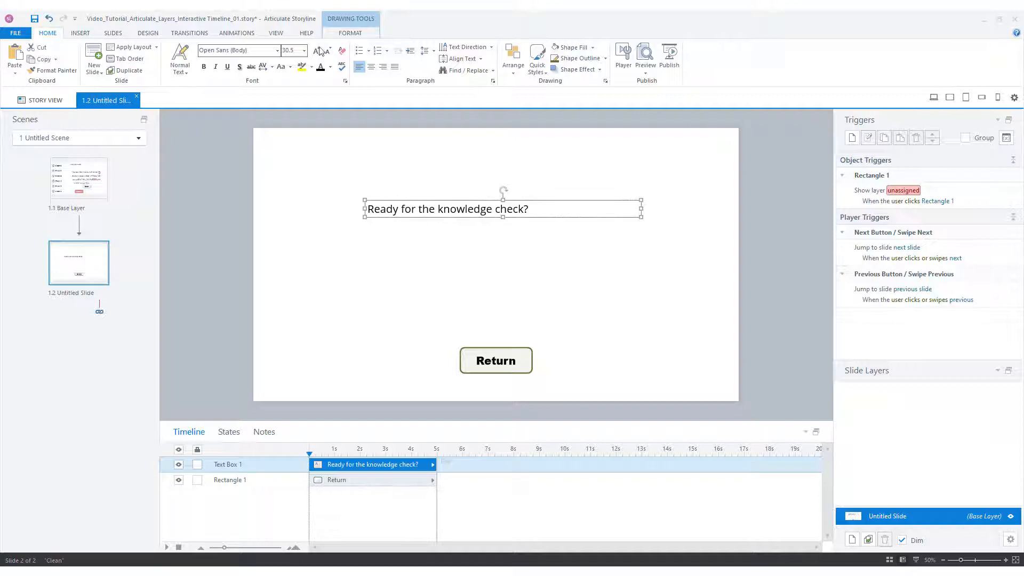
Center the knowledge check text and move its box down to just above the Return button
click(371, 67)
drag(580, 220, 581, 312)
click(545, 379)
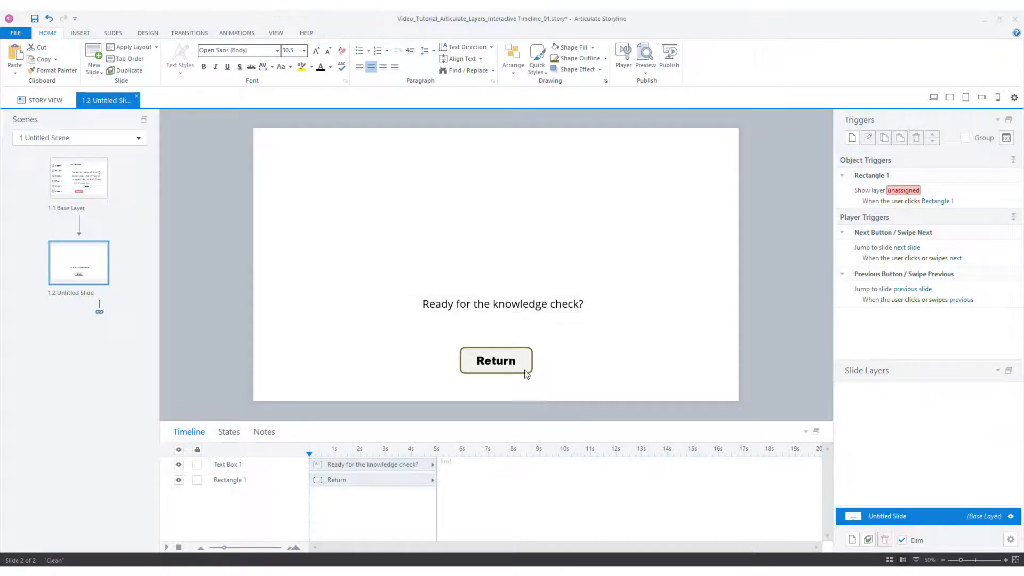
Change the Return button's trigger so that it jumps to slide 1.1 Base Layer
click(534, 370)
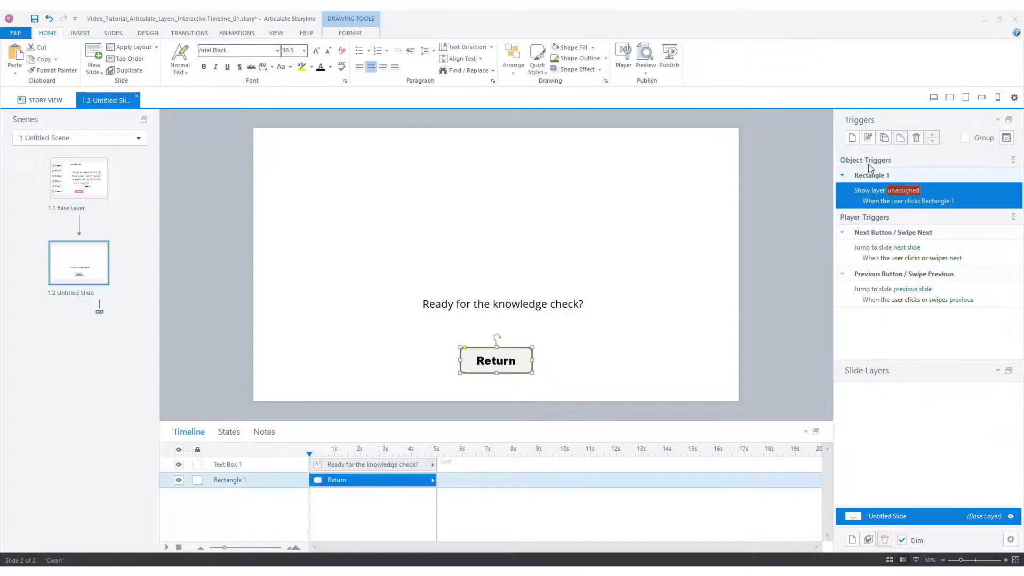
click(867, 191)
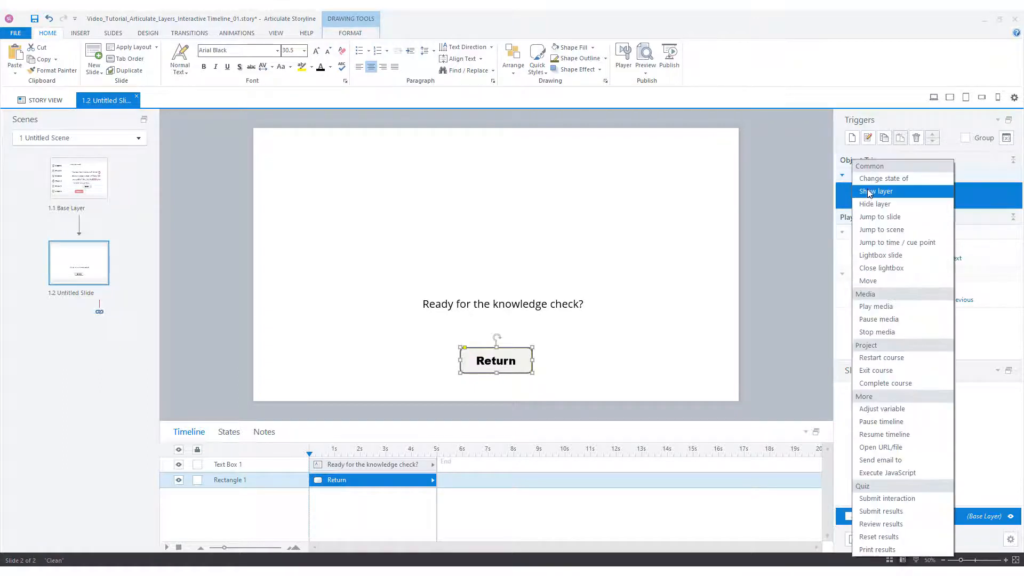
click(875, 220)
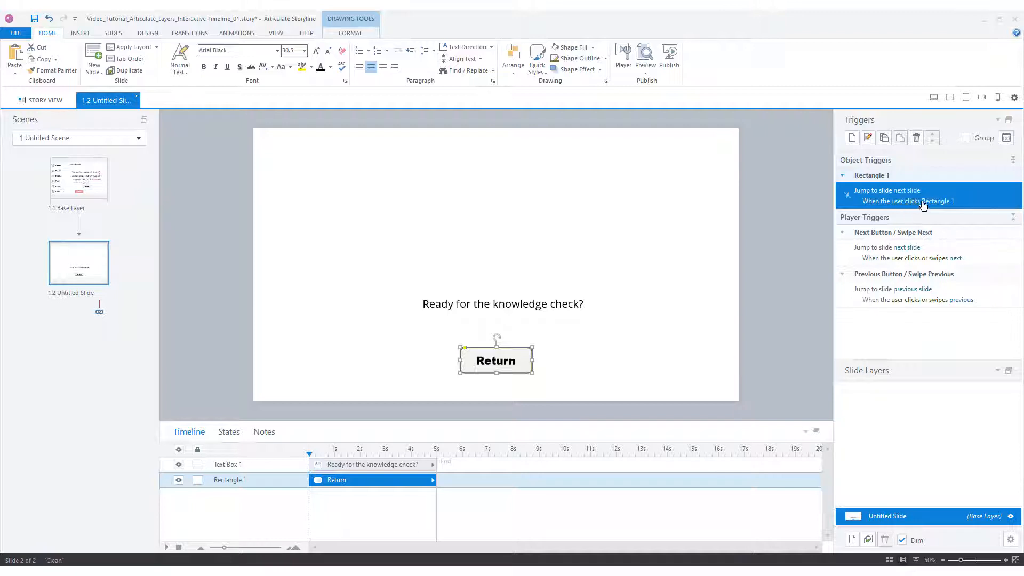
click(902, 192)
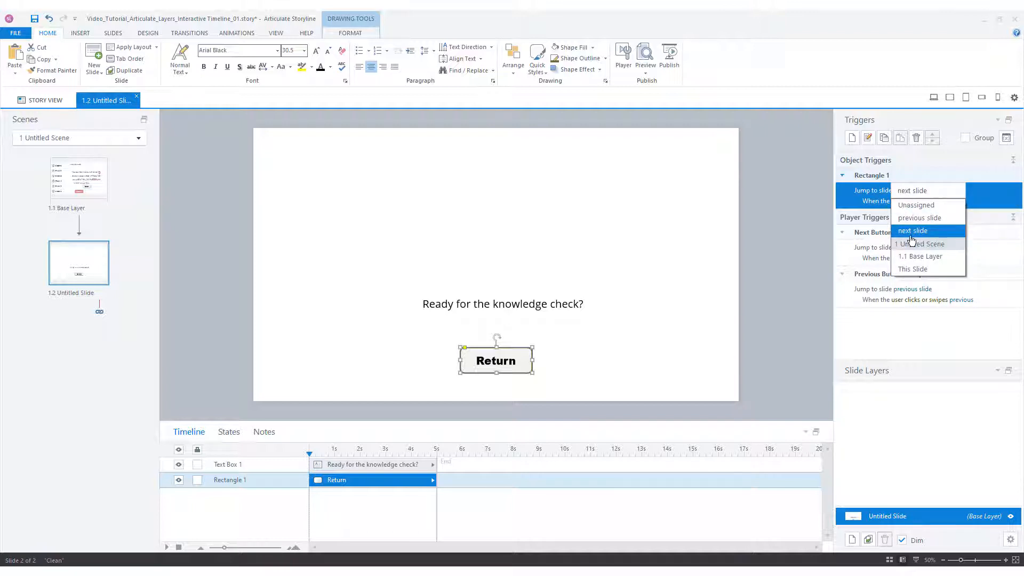
click(914, 256)
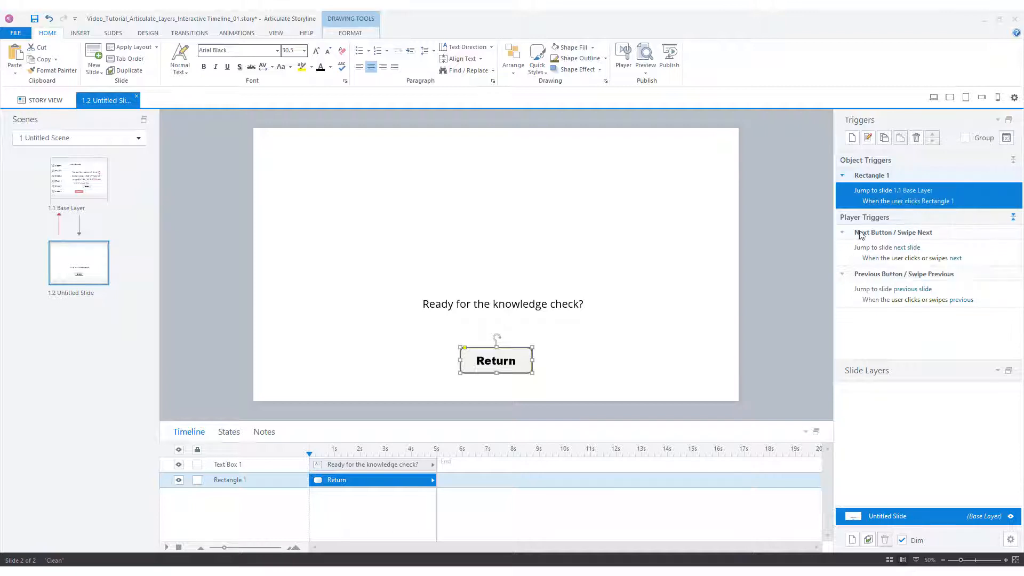
click(696, 360)
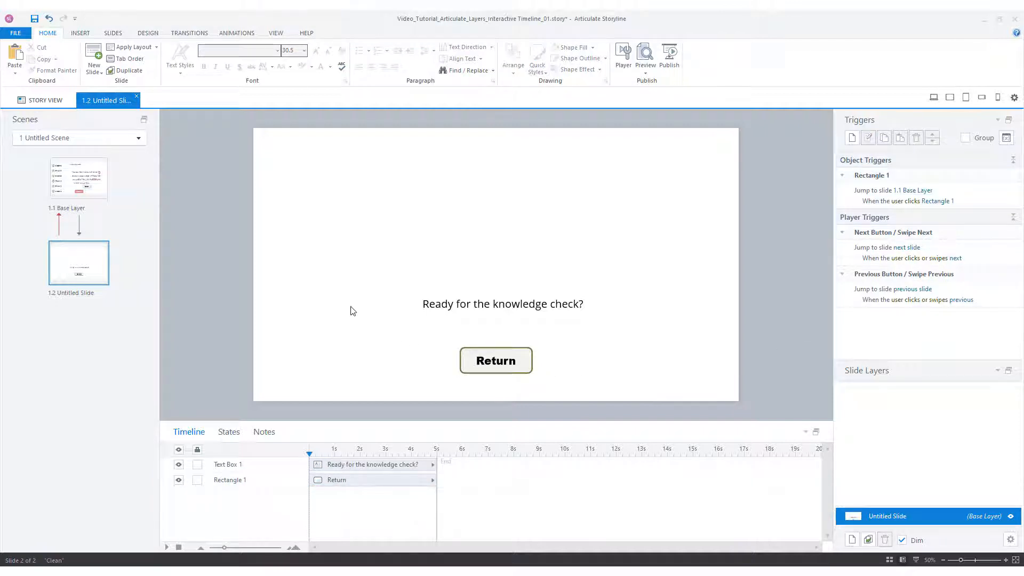
click(493, 373)
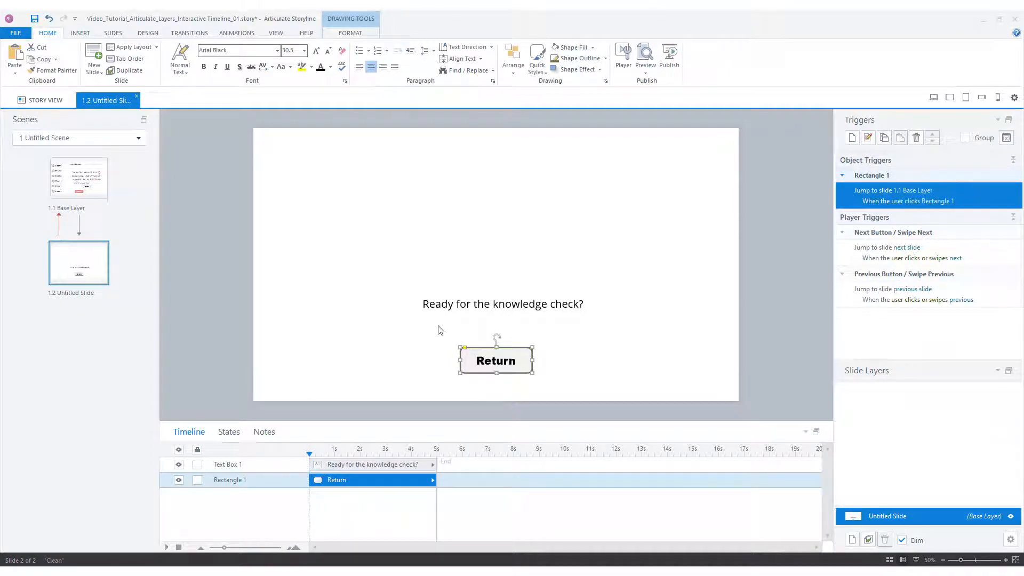
In Story View, set both slides to reset to initial state when revisiting and check each slide's properties
click(40, 100)
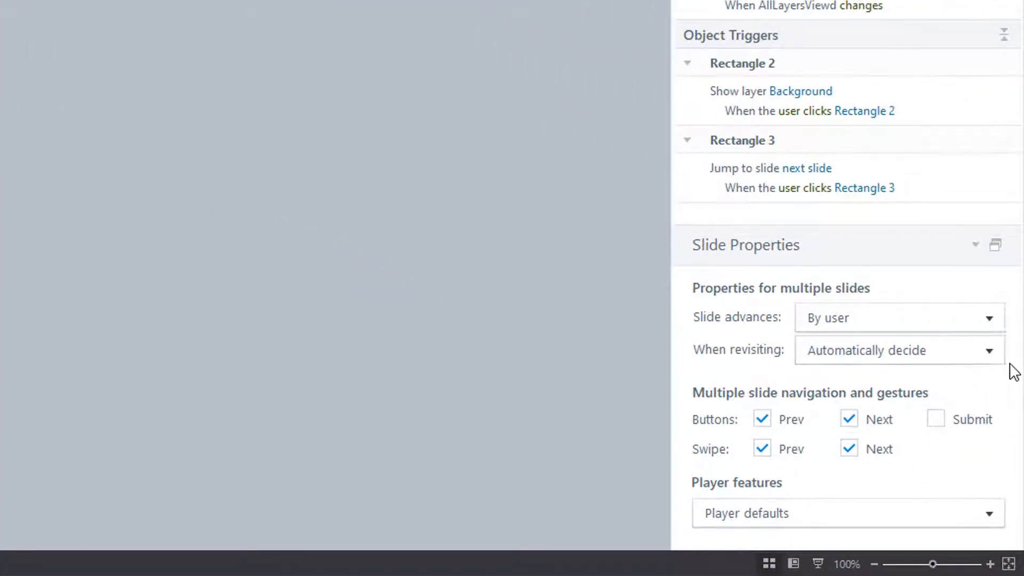
click(994, 358)
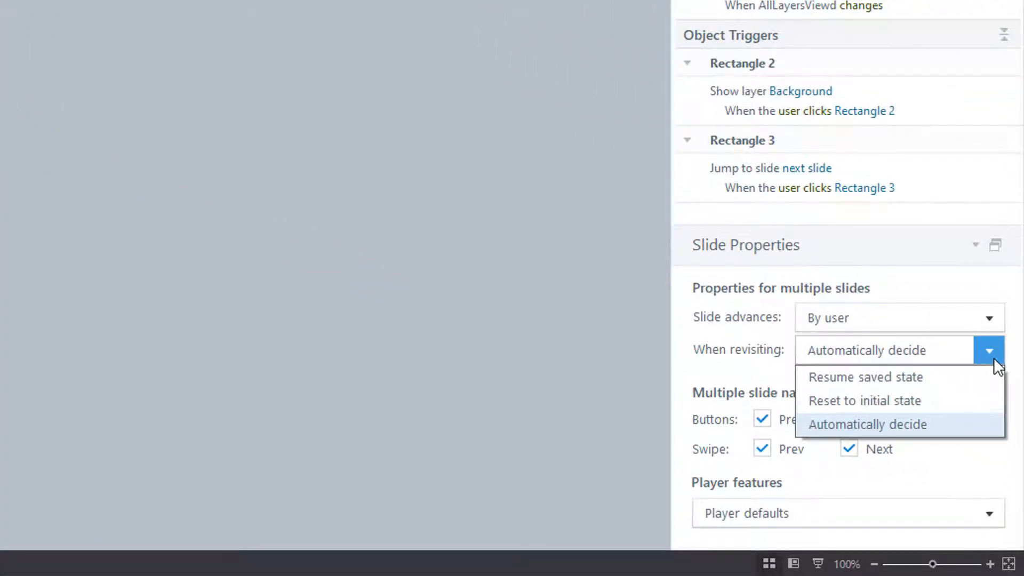
click(960, 400)
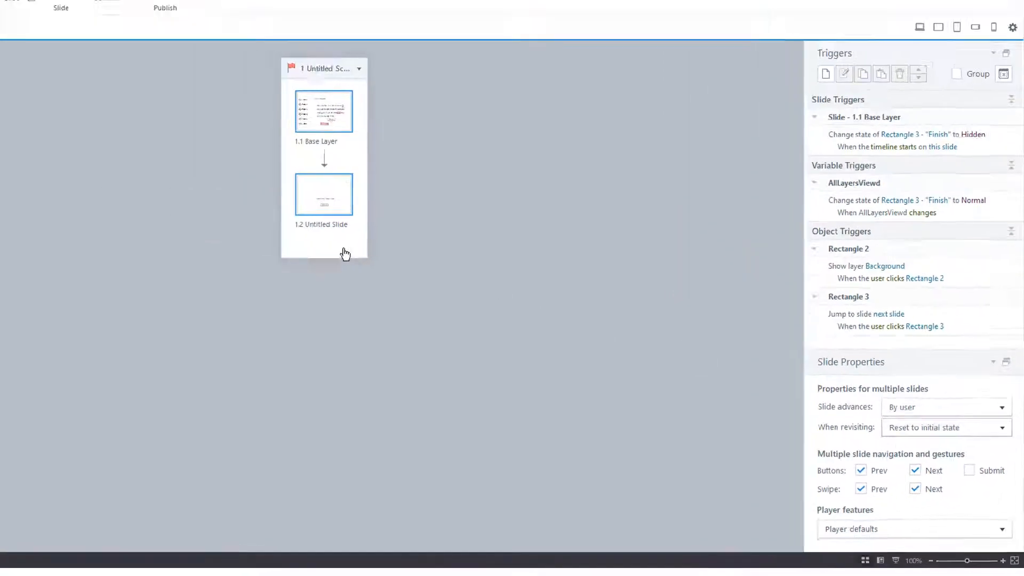
click(302, 120)
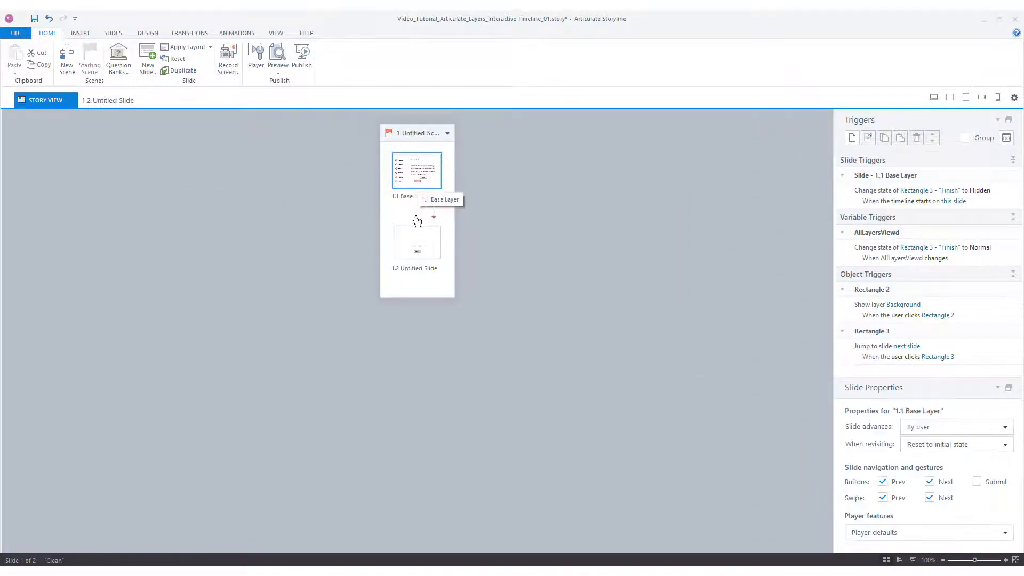
click(418, 245)
click(425, 188)
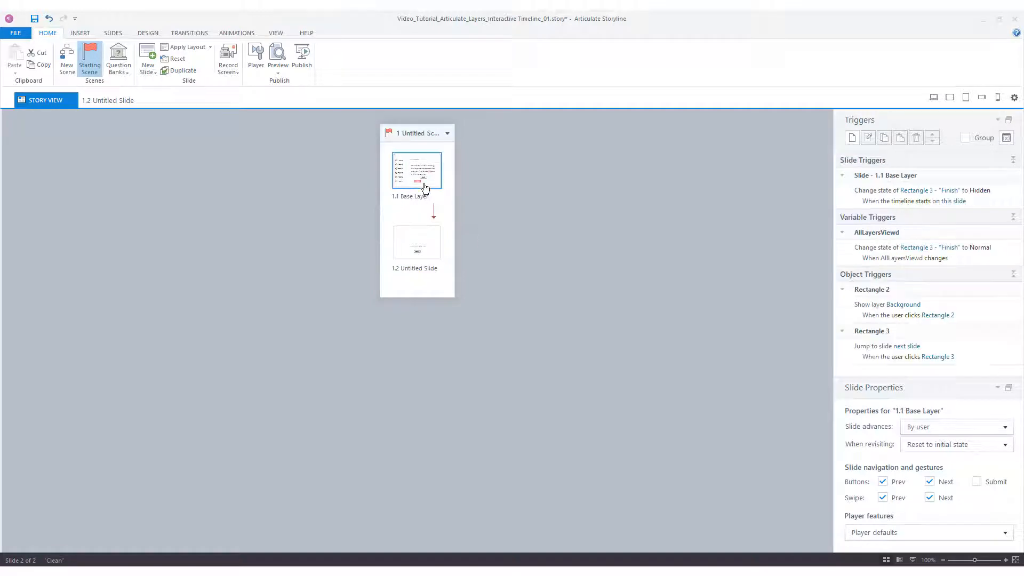
On slide 1.1 Base Layer, add a trigger setting AllLayersViewd to False when the user clicks the large Finish button (Rectangle 3)
click(110, 103)
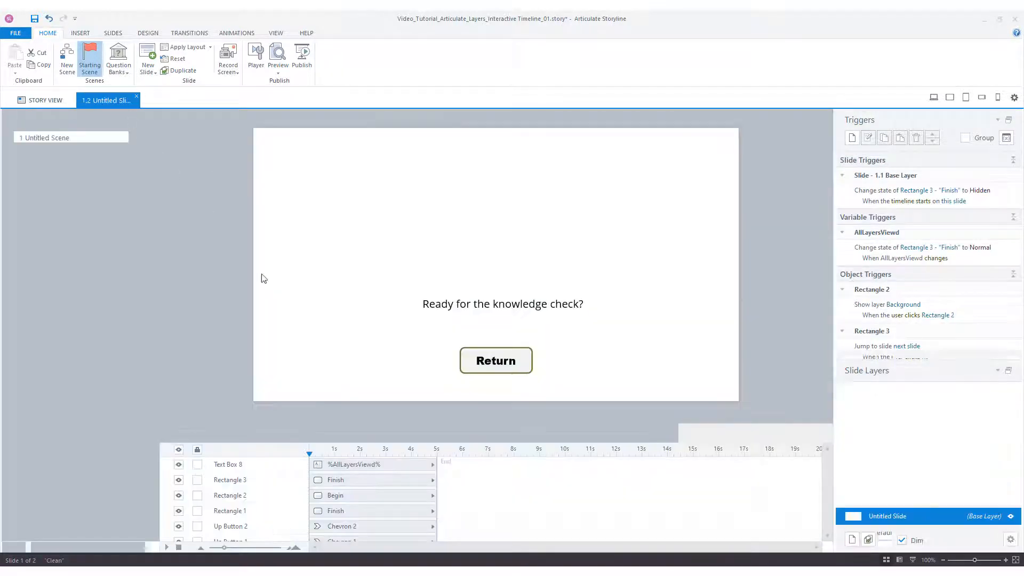
click(80, 178)
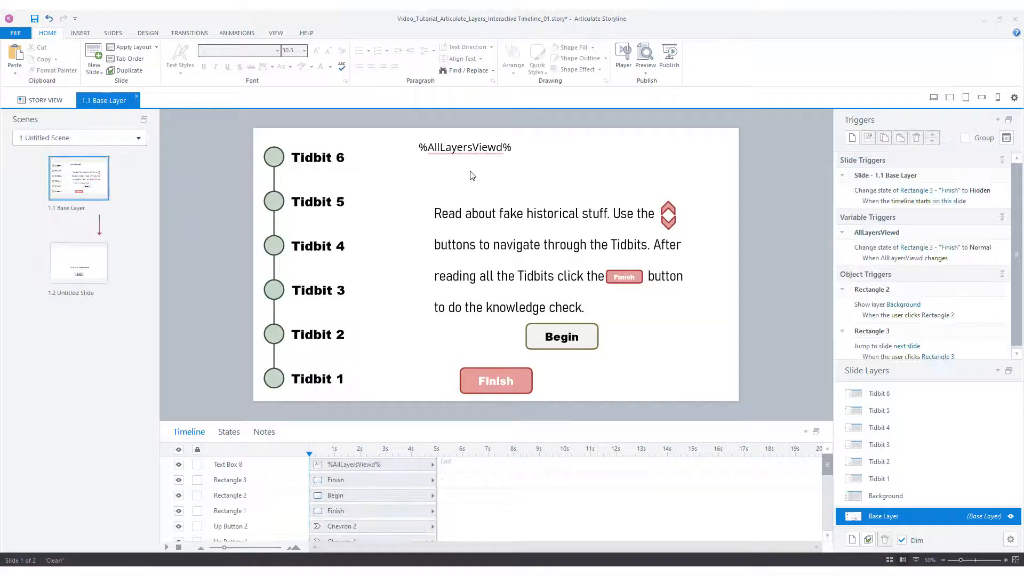
click(471, 158)
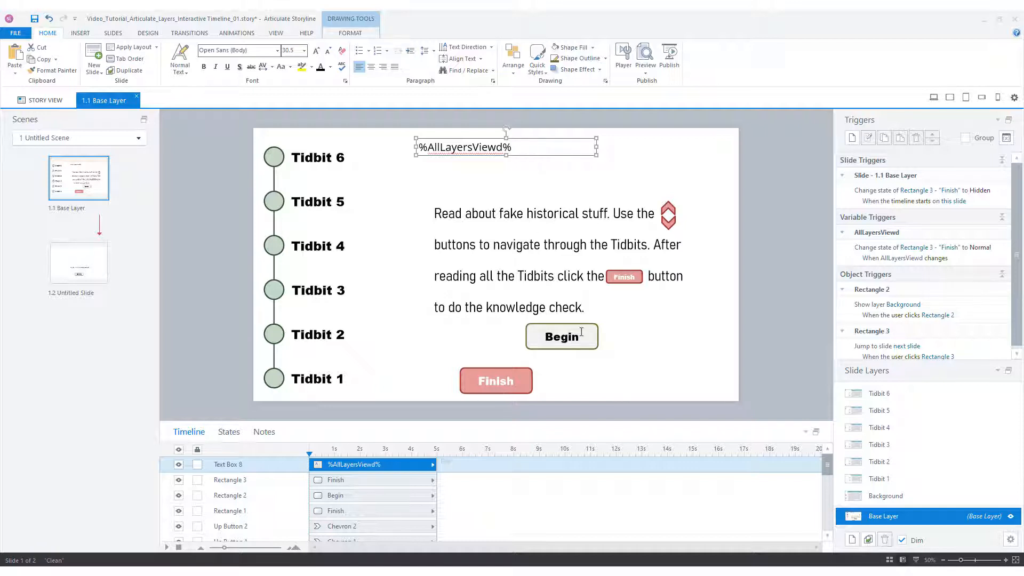
click(532, 391)
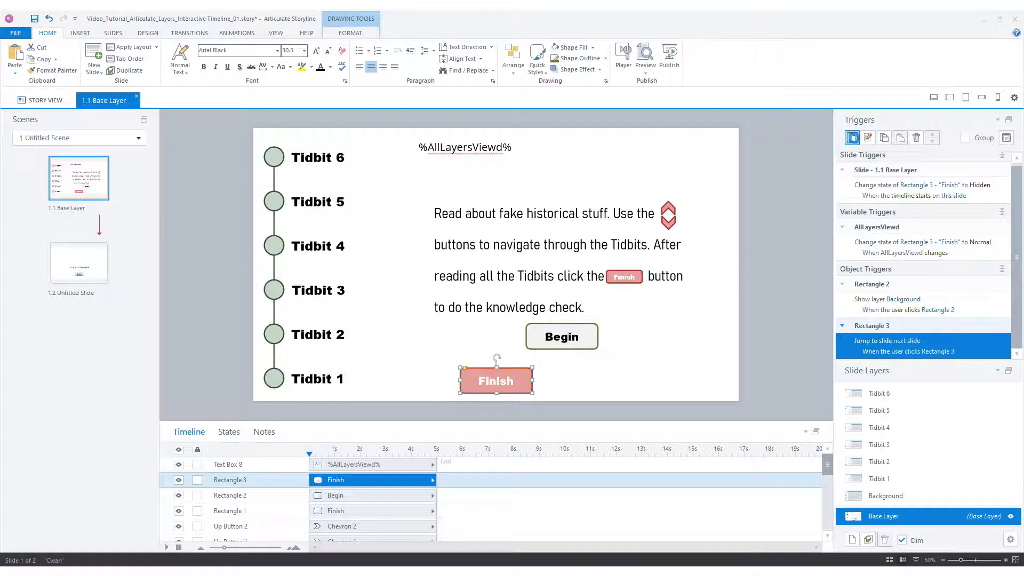
click(852, 138)
click(836, 145)
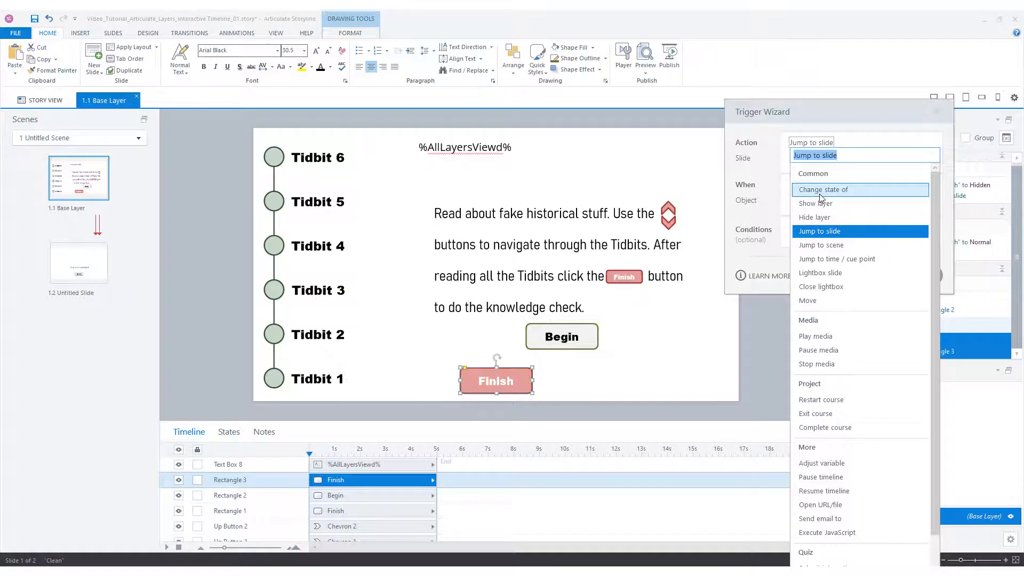
click(811, 464)
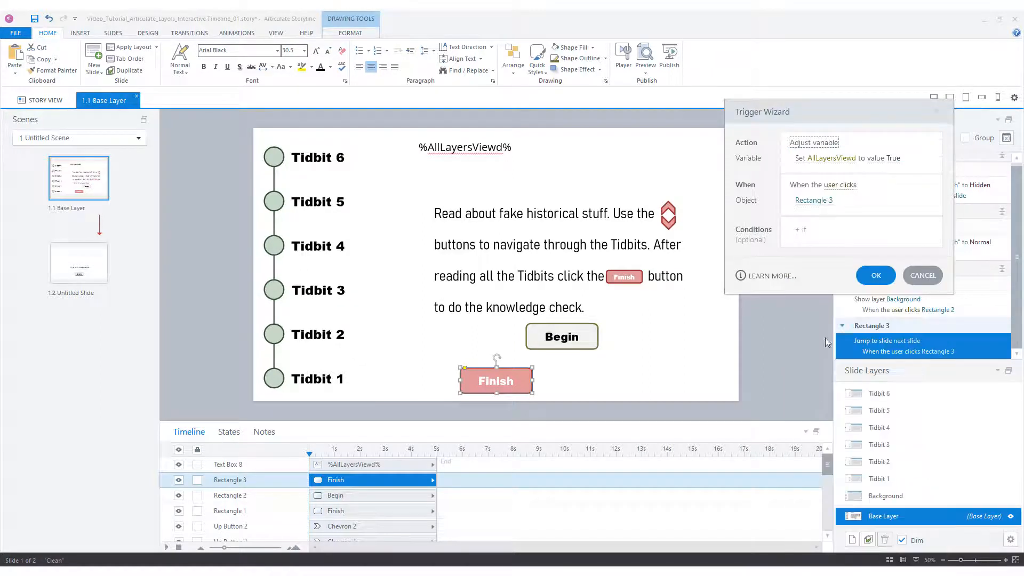
click(894, 163)
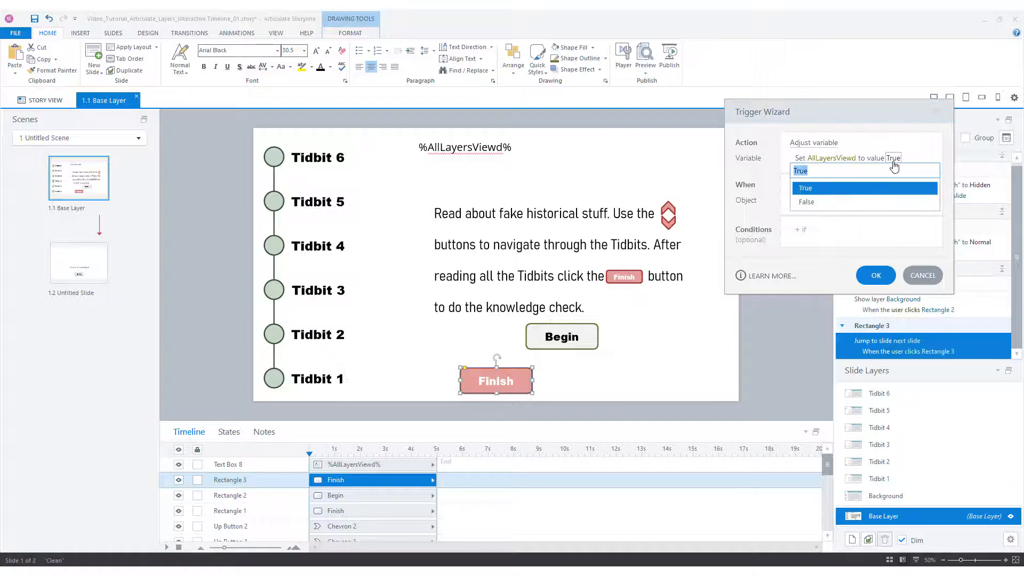
click(876, 204)
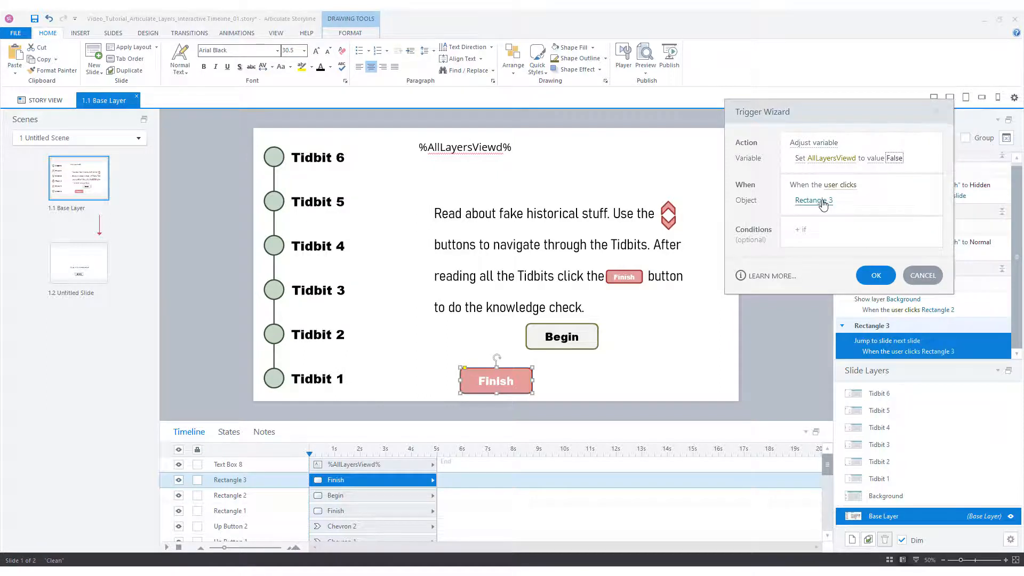
click(824, 201)
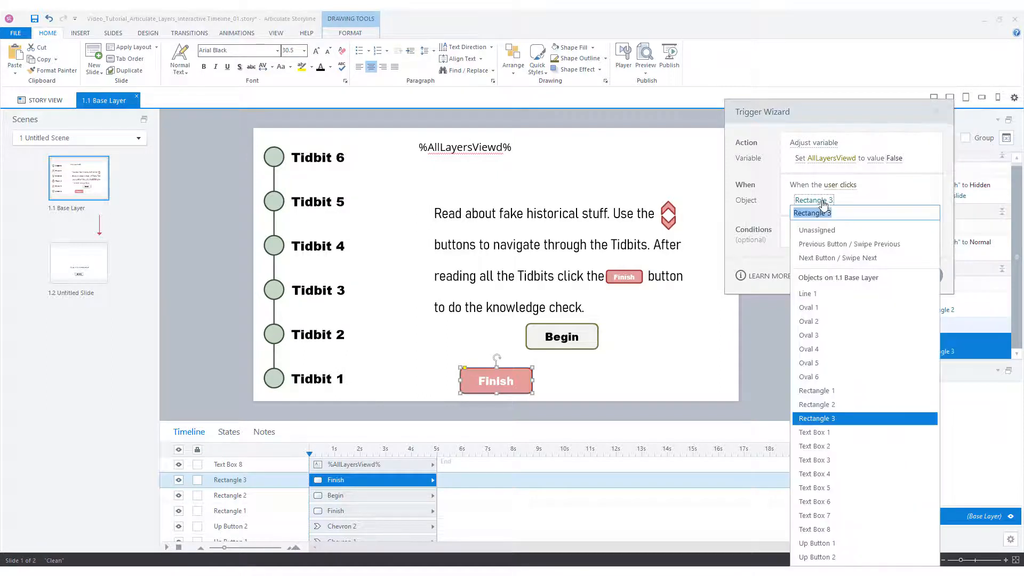
click(817, 419)
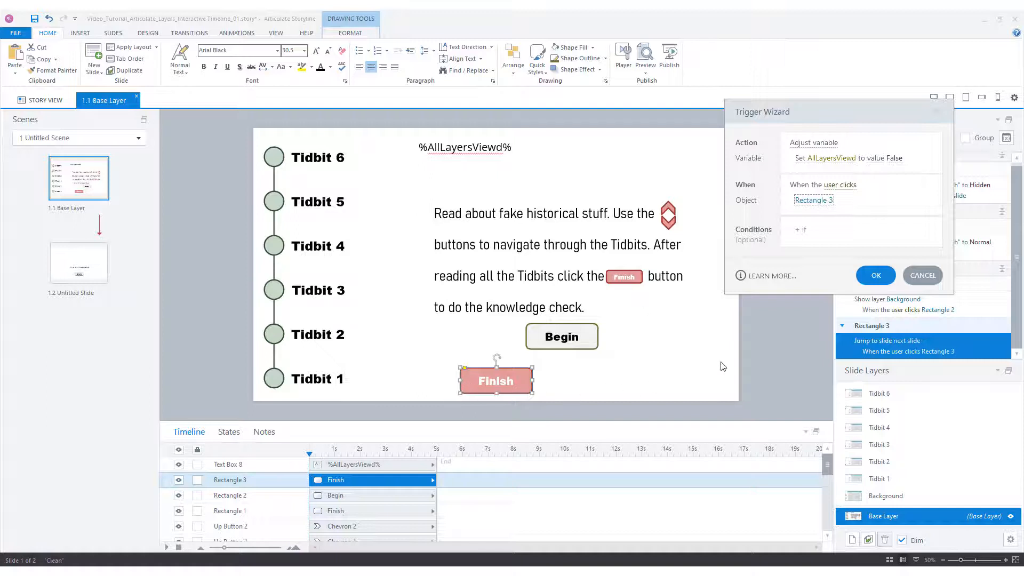
click(875, 274)
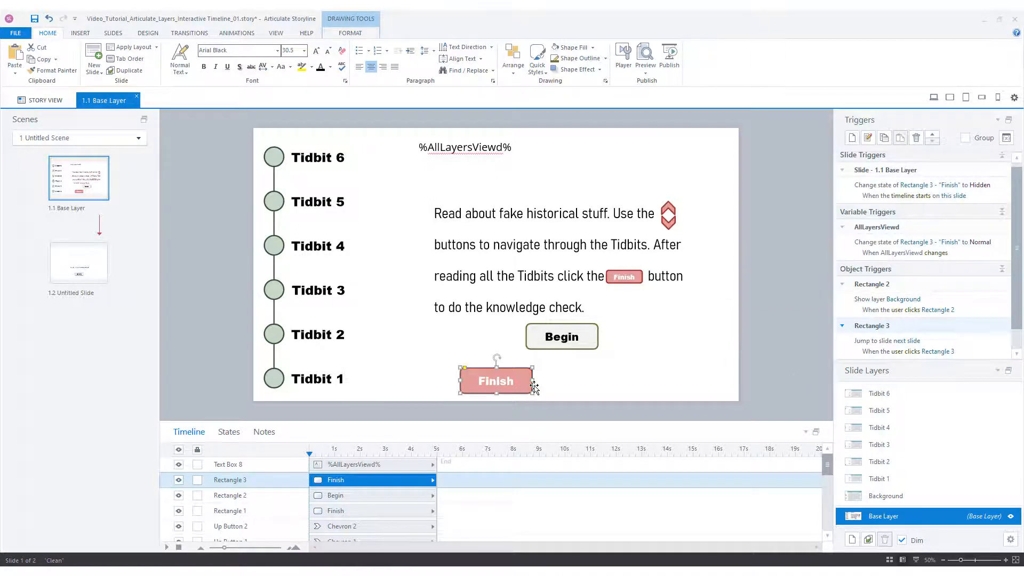
Reorder the Rectangle 3 triggers so that setting AllLayersViewd to False runs before the jump to the next slide
scroll(1021, 332, down, 1)
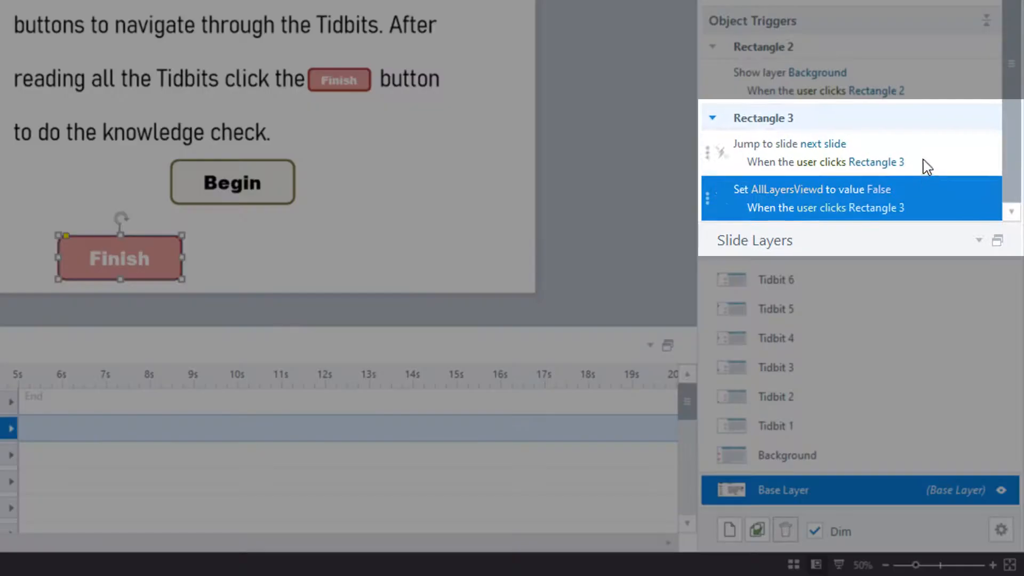
click(926, 164)
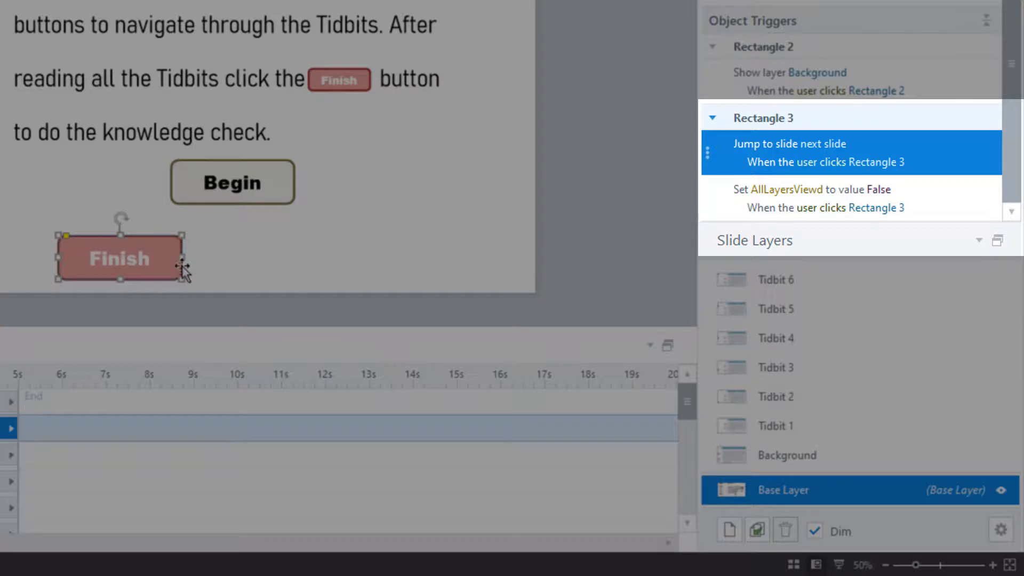
click(936, 202)
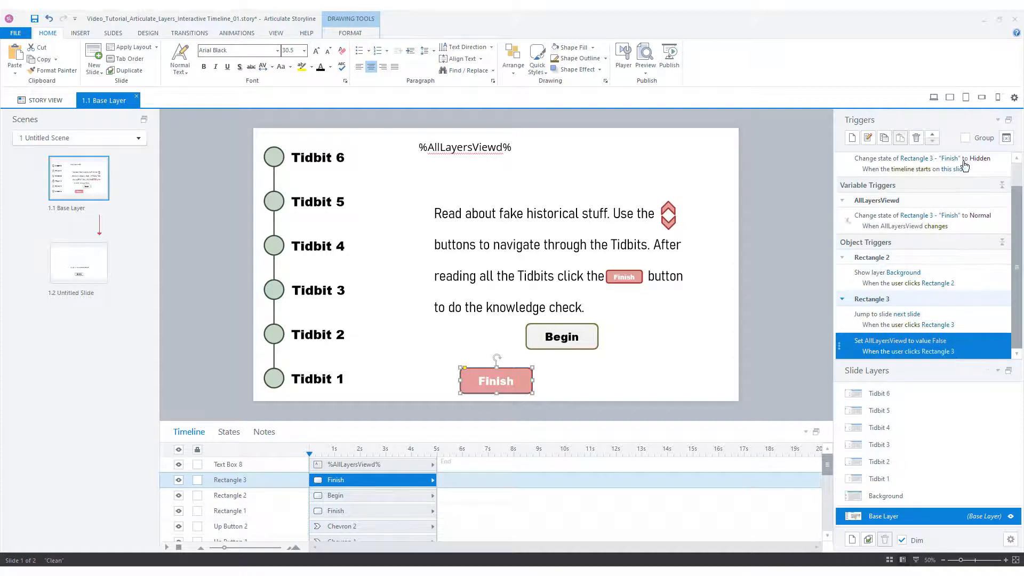
click(937, 137)
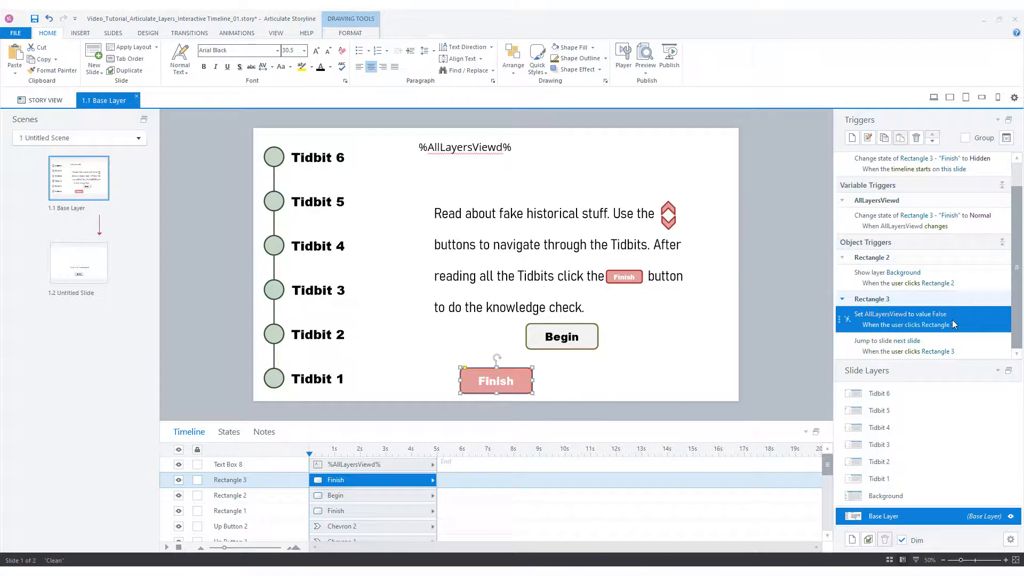
click(956, 347)
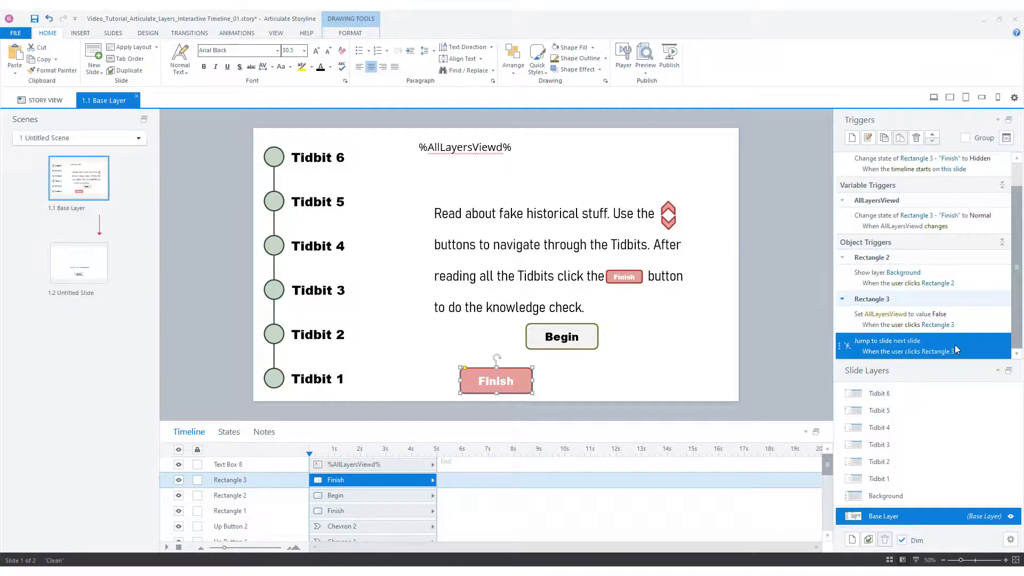
click(806, 372)
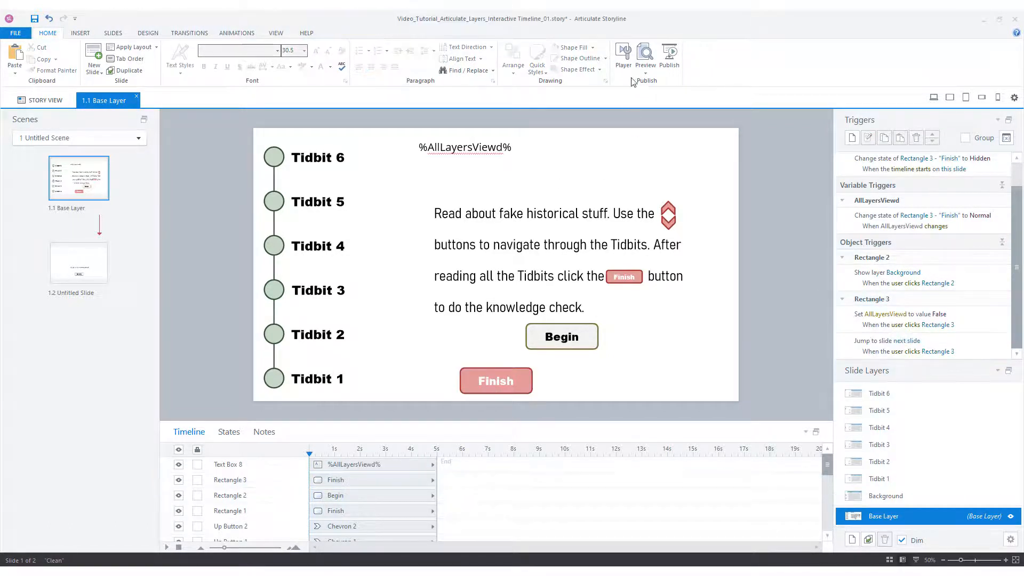
Preview the slides and test one full pass from Begin up through Tidbit 6, using Finish and Return to get back to the start
click(646, 72)
click(637, 121)
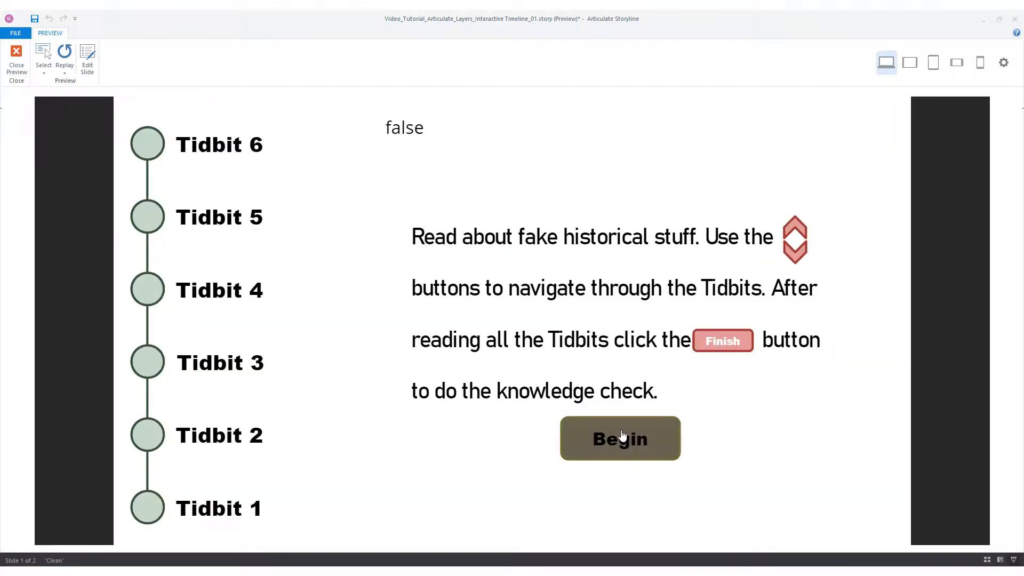
click(622, 436)
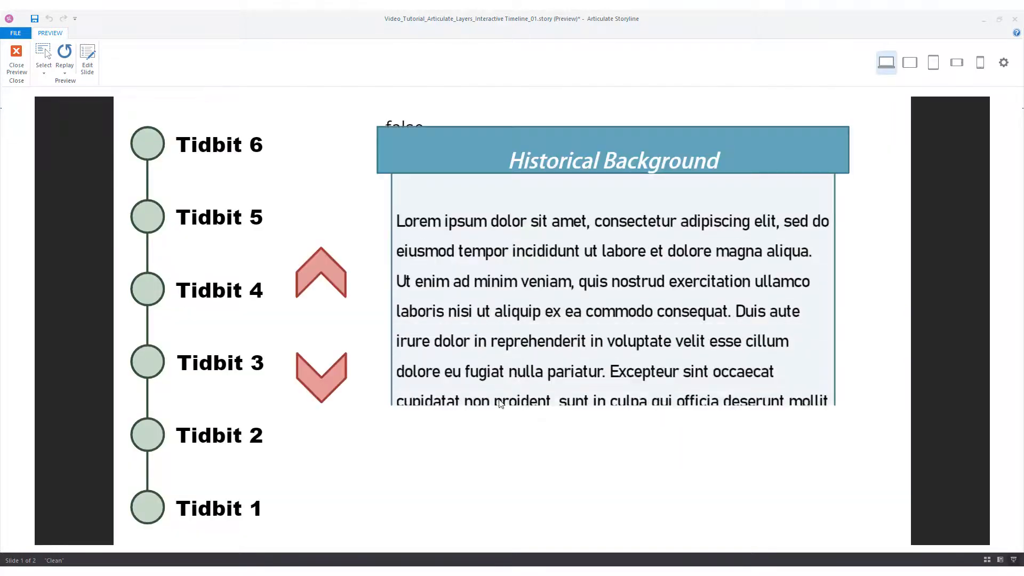
click(323, 277)
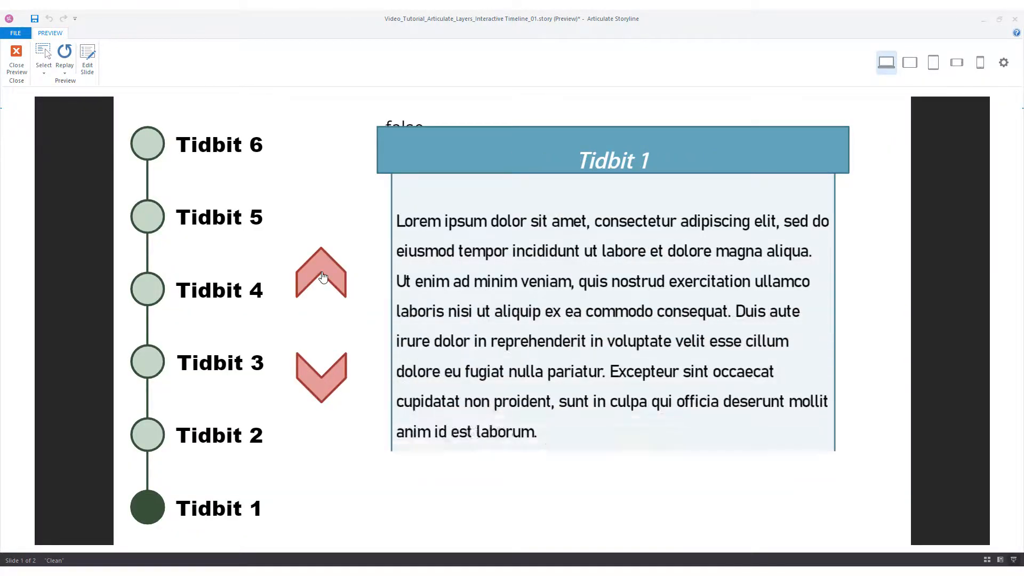
click(322, 277)
click(322, 276)
click(323, 276)
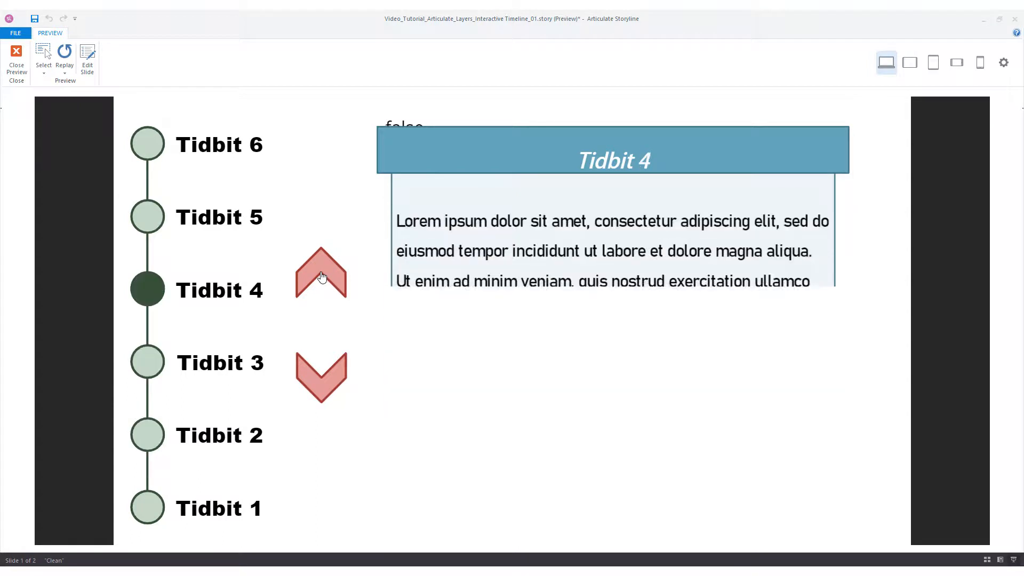
click(323, 276)
click(322, 277)
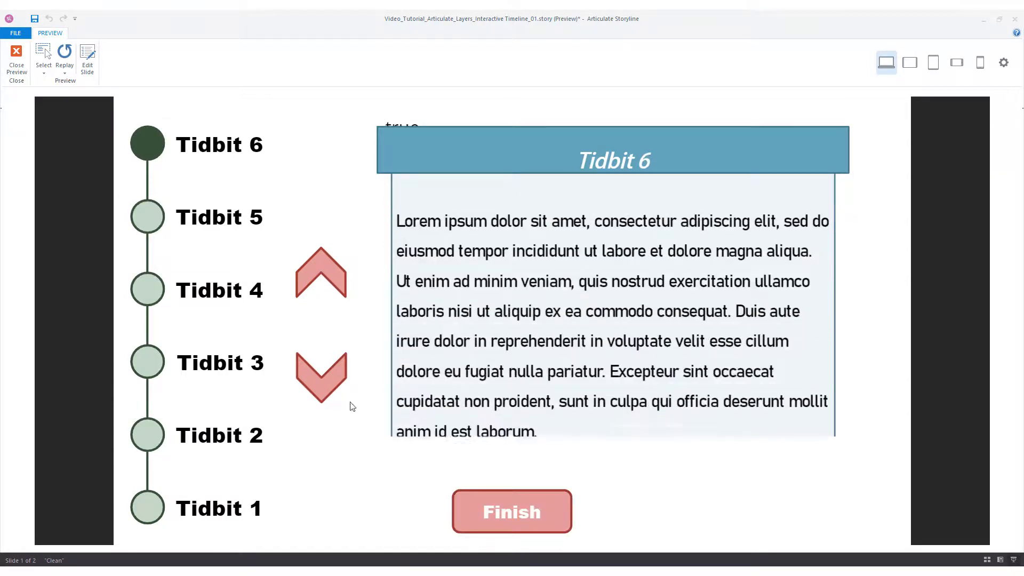
click(488, 511)
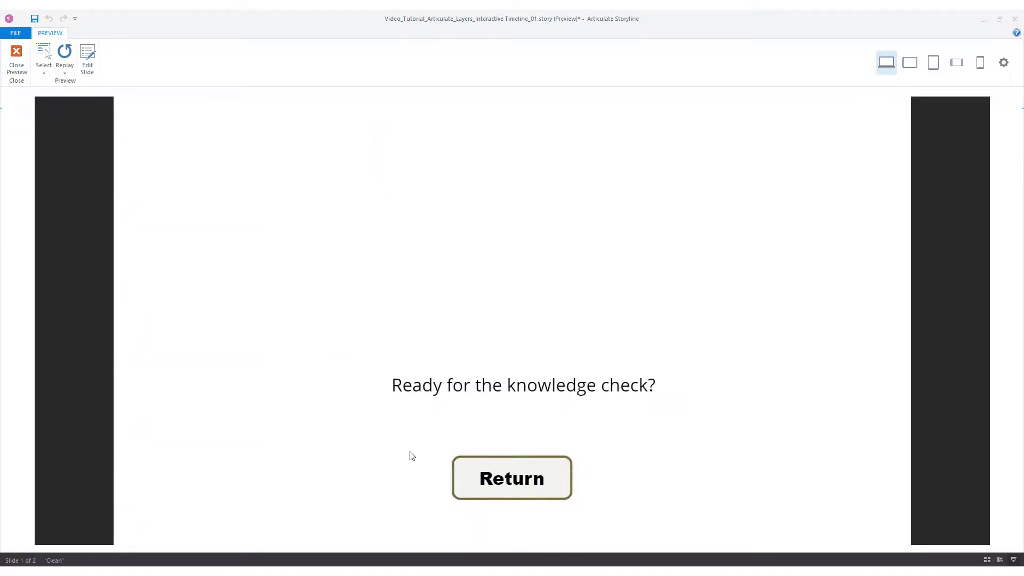
click(506, 489)
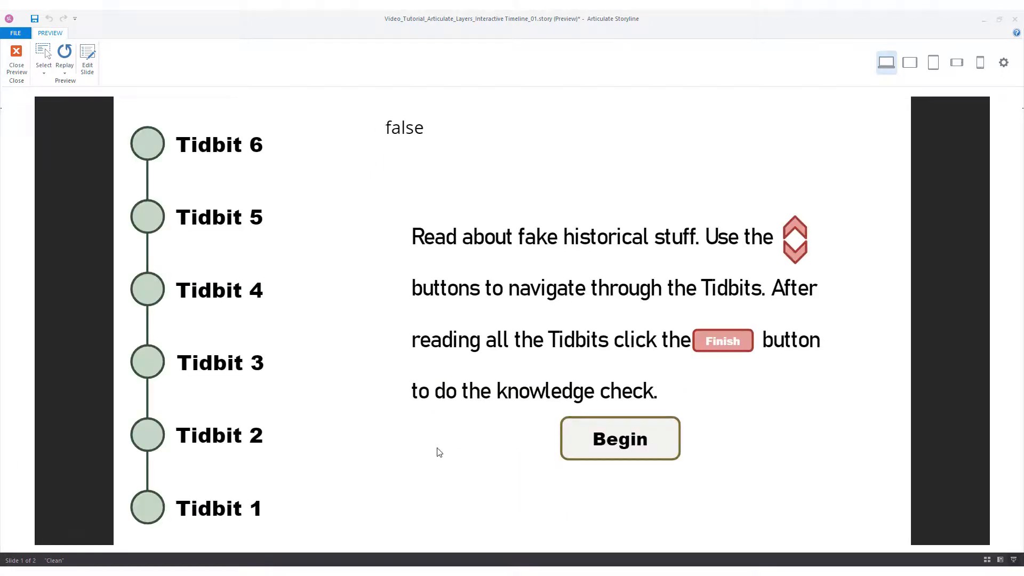
Repeat the pass from Begin through Tidbit 6, Finish and Return to test the reset on revisiting, and close the preview
click(595, 458)
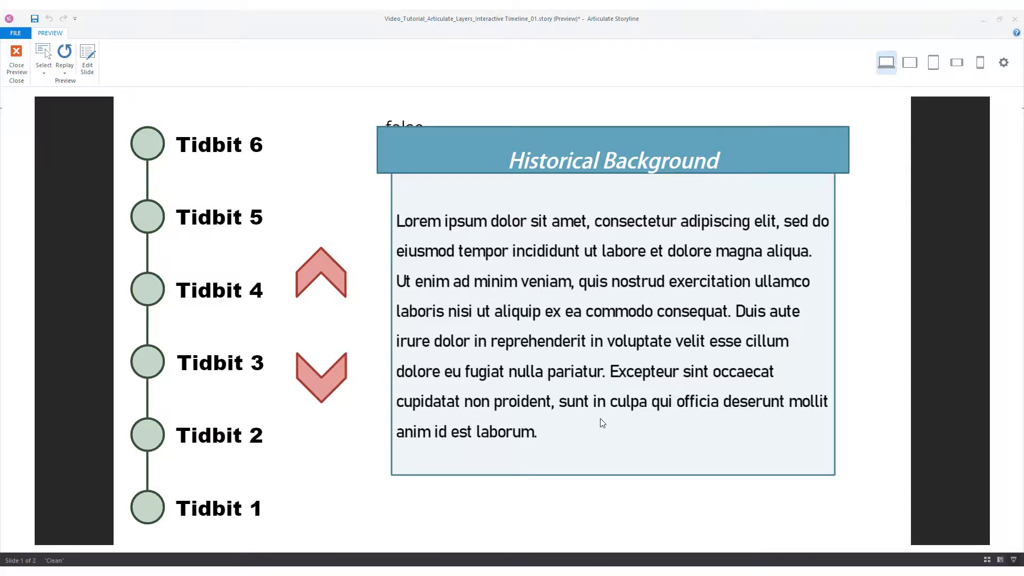
click(327, 274)
click(326, 273)
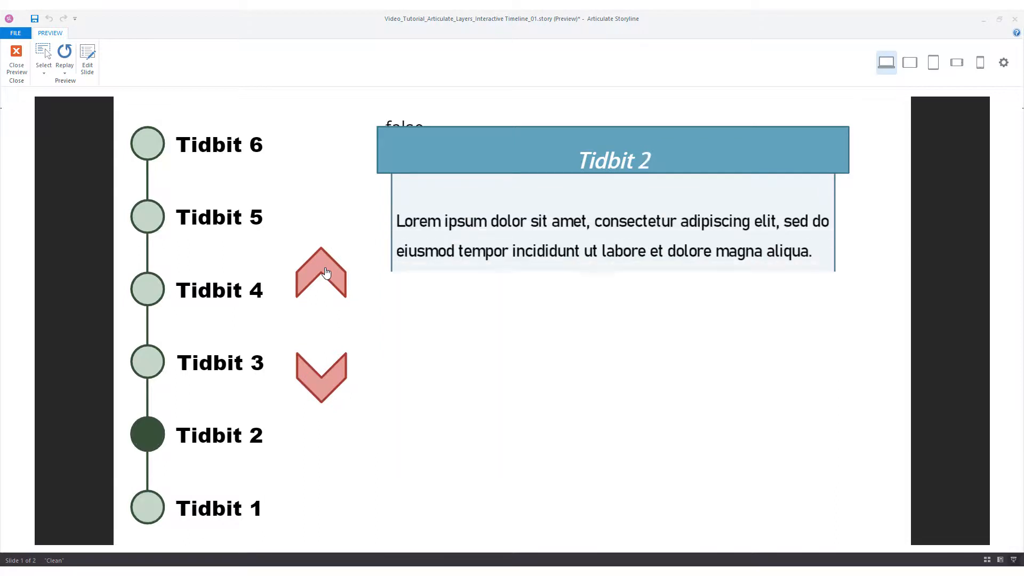
click(327, 274)
click(326, 273)
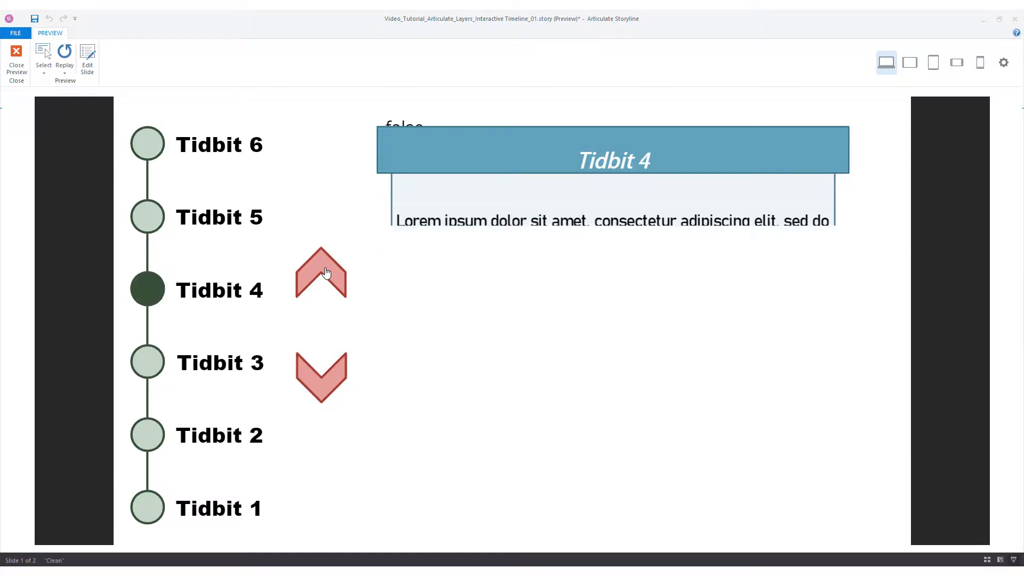
click(326, 273)
click(326, 273)
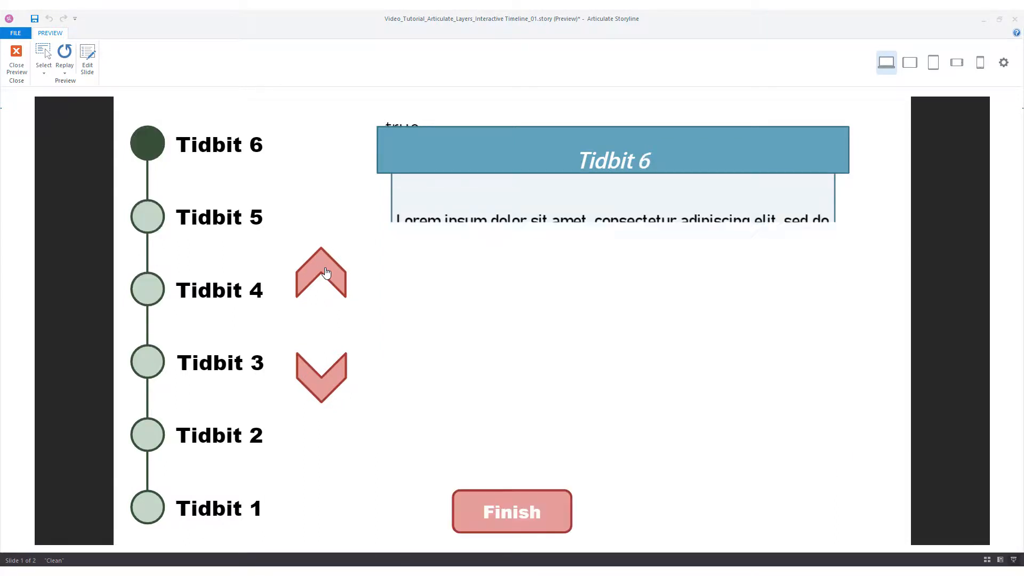
click(513, 526)
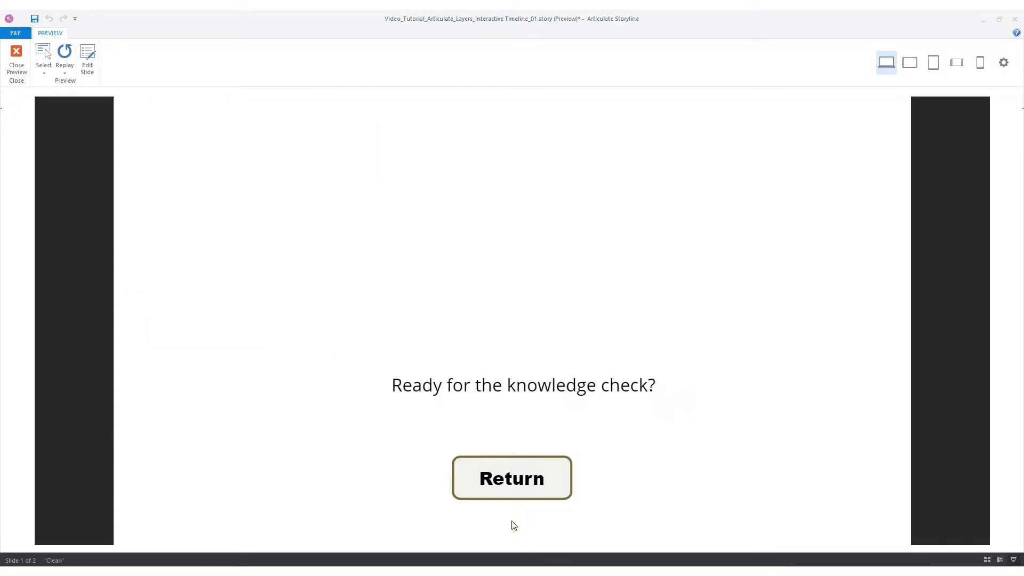
click(521, 489)
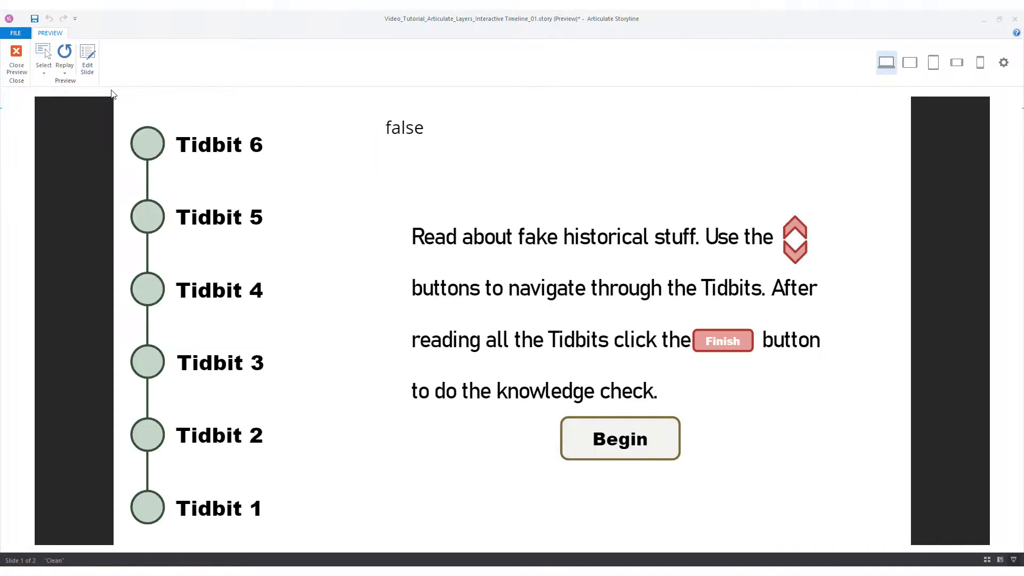
click(16, 58)
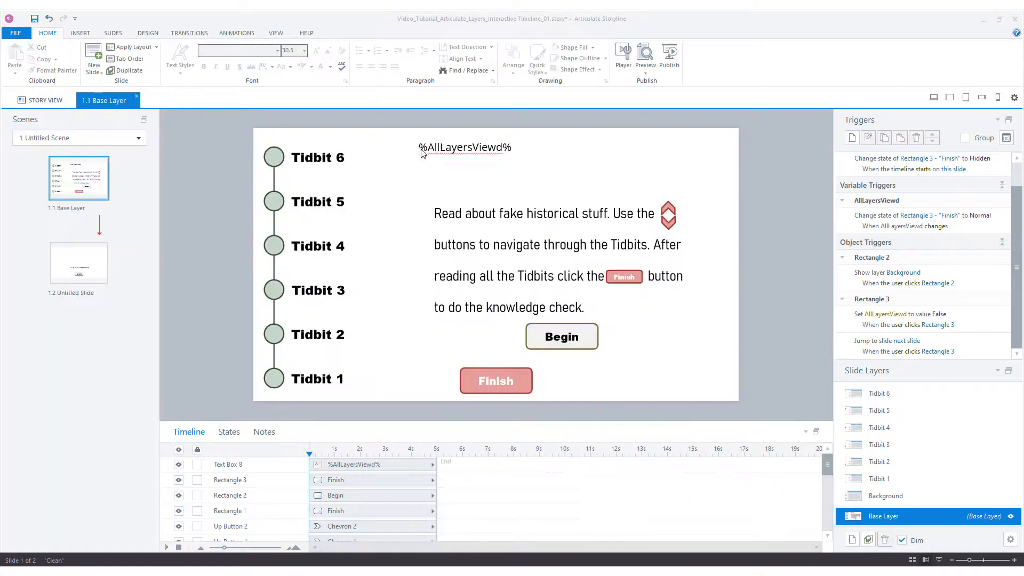
Move the %AllLayersViewd% text box off the slide into the workspace area beside its right edge and deselect it
click(442, 156)
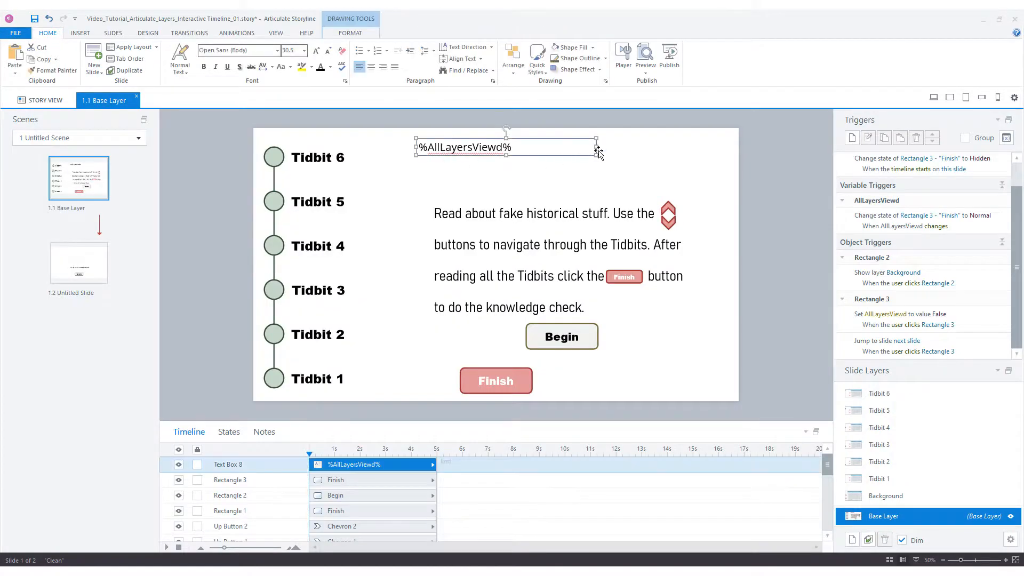
drag(540, 153, 518, 152)
drag(721, 245, 825, 359)
drag(825, 359, 824, 360)
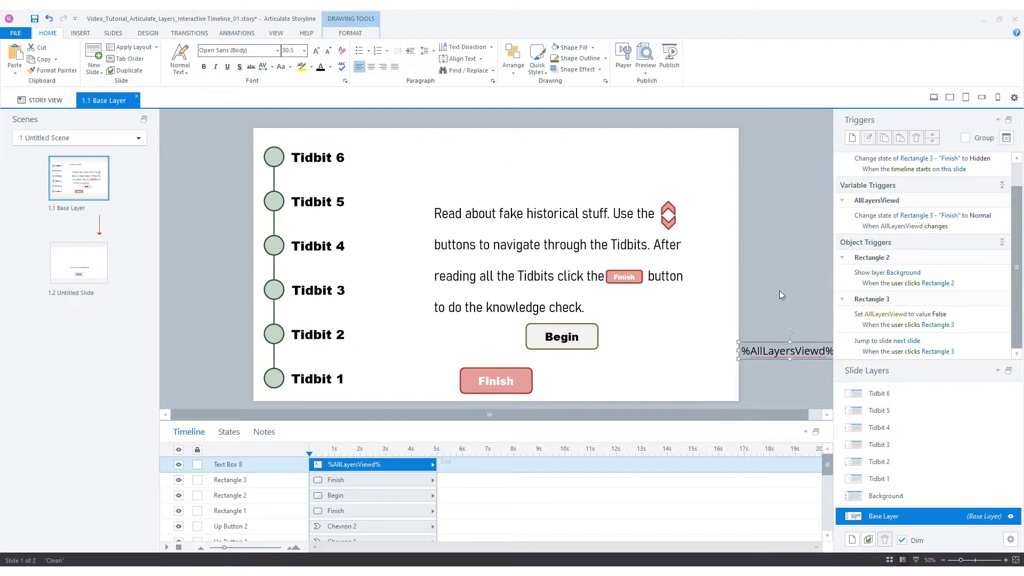
click(773, 270)
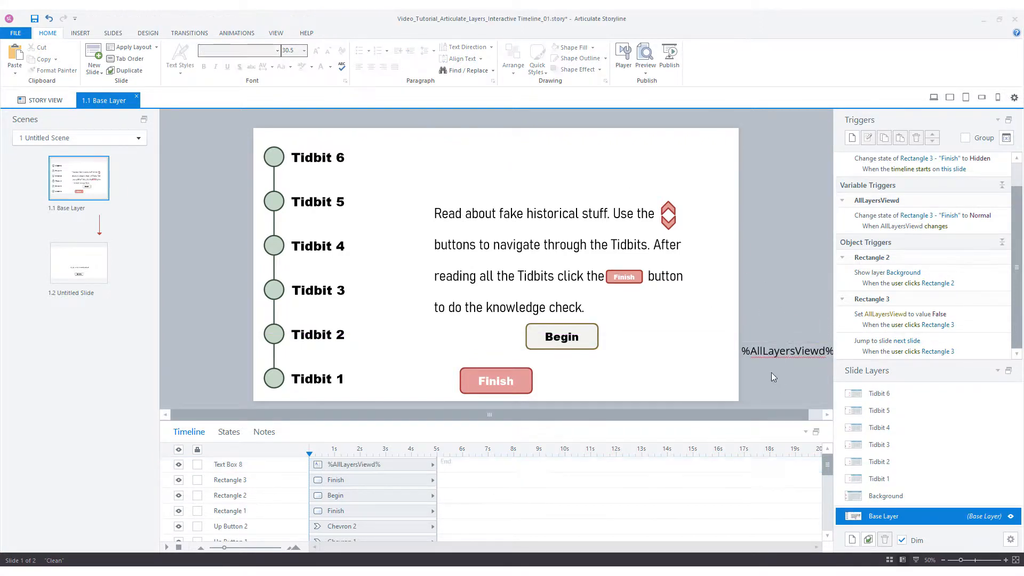